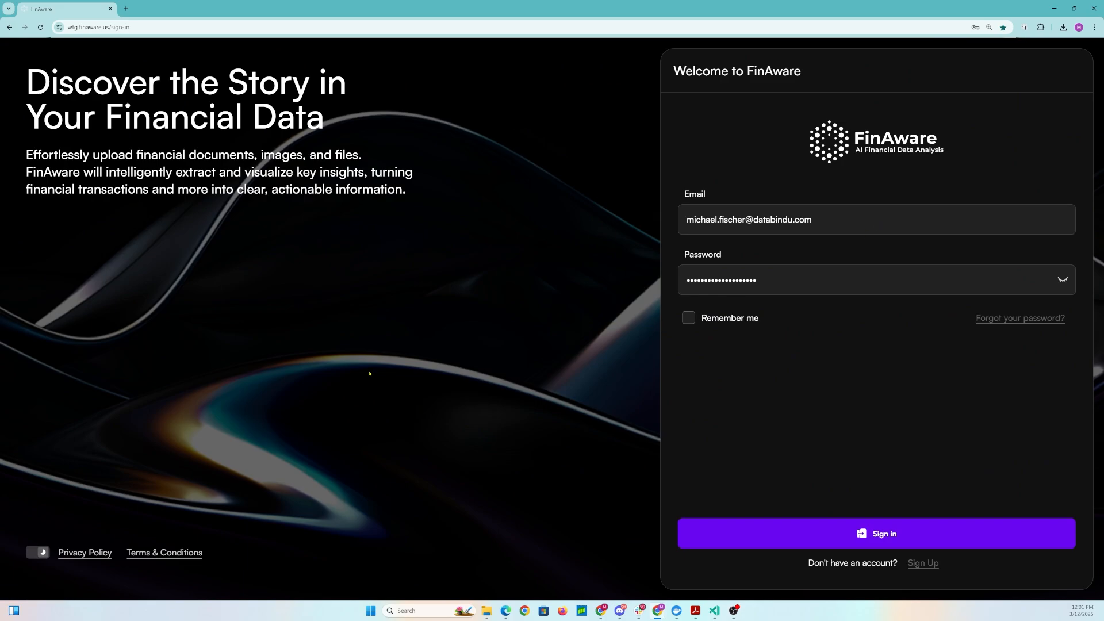
Sign in with the prefilled credentials and open the Case Management list in Case Hub.
left_click(861, 534)
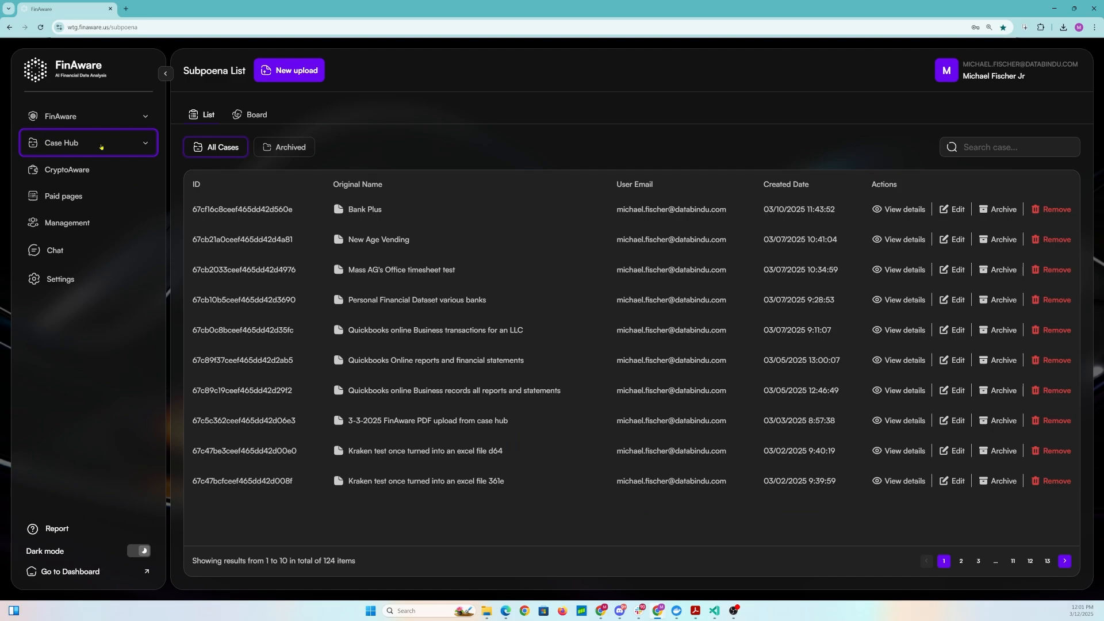
left_click(147, 144)
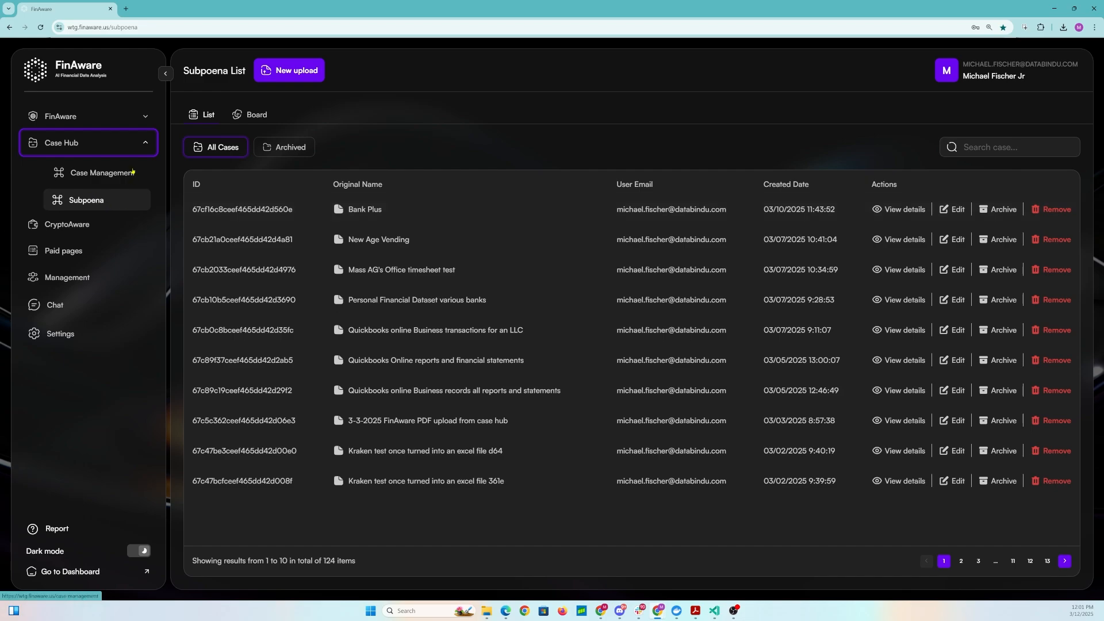
left_click(133, 172)
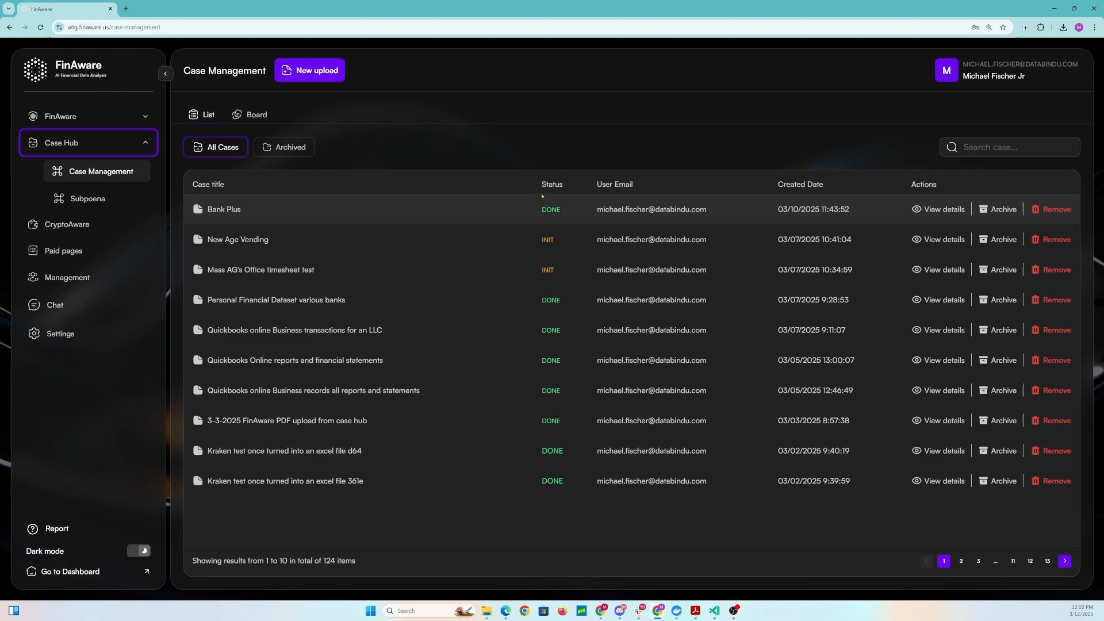
Review the case statuses, inspect the name and description in the Bank Plus case details, and close them.
double_click(550, 209)
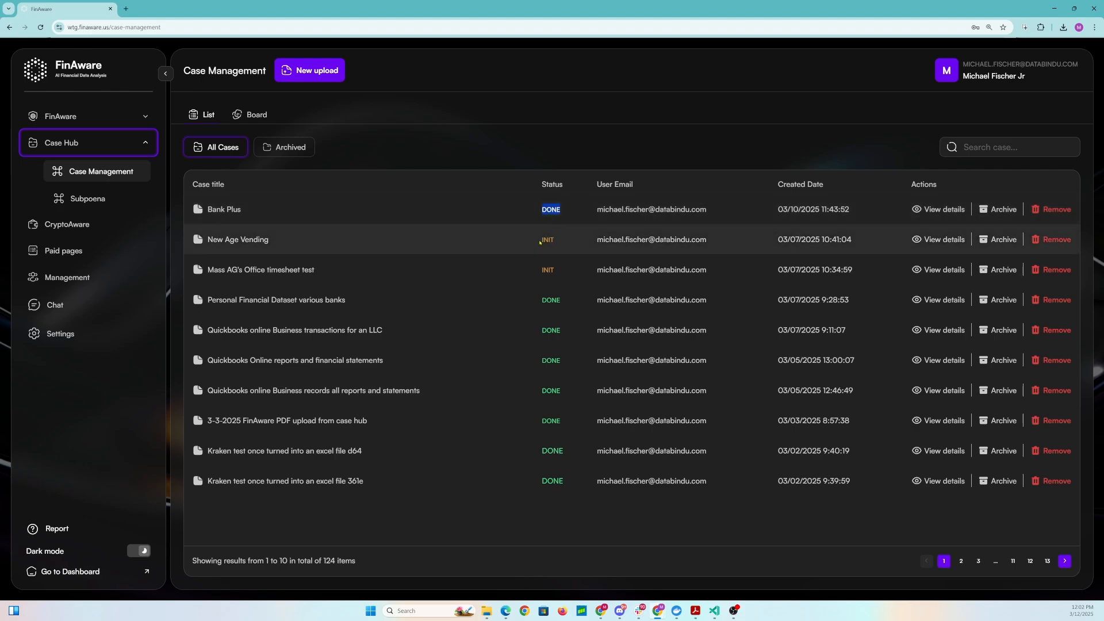
left_click_drag(539, 242, 566, 242)
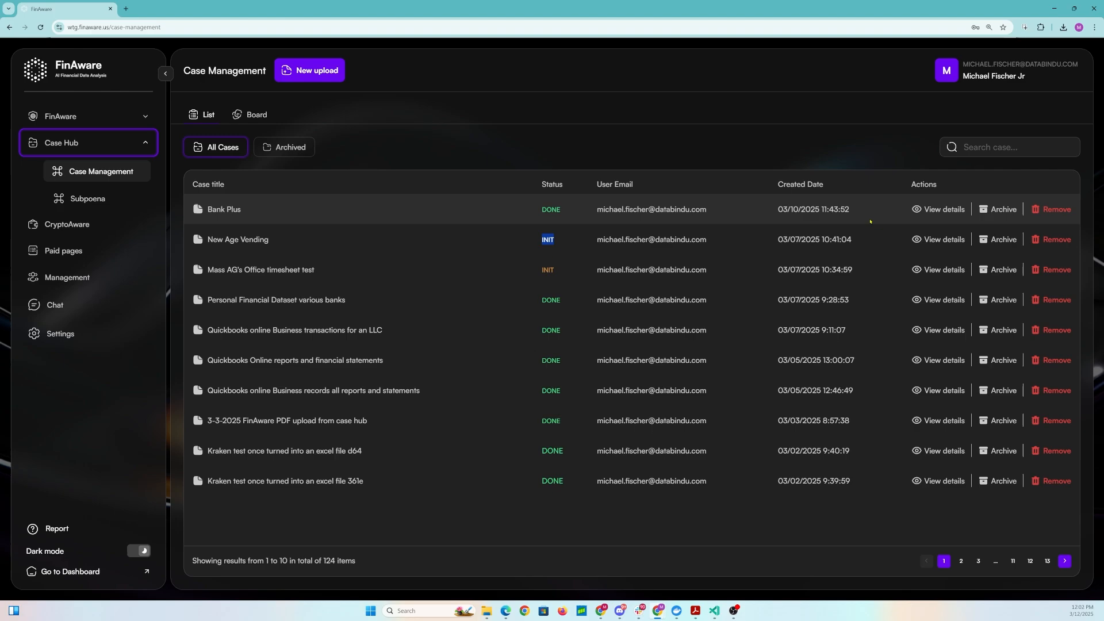
left_click(852, 215)
left_click(936, 211)
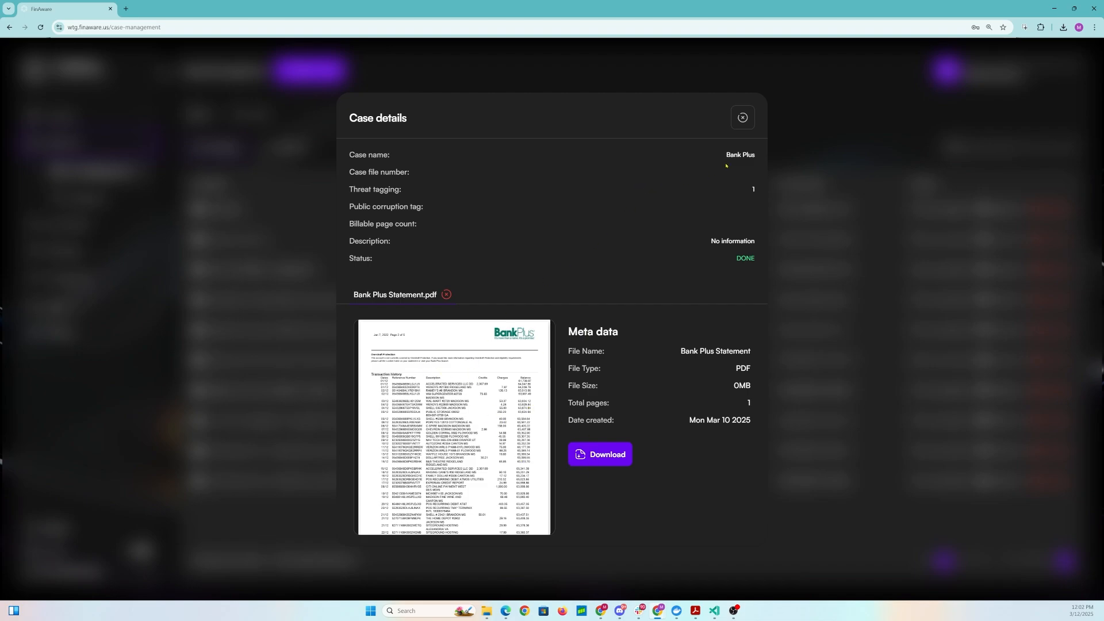
left_click_drag(728, 154, 753, 153)
left_click_drag(711, 241, 751, 237)
left_click(763, 70)
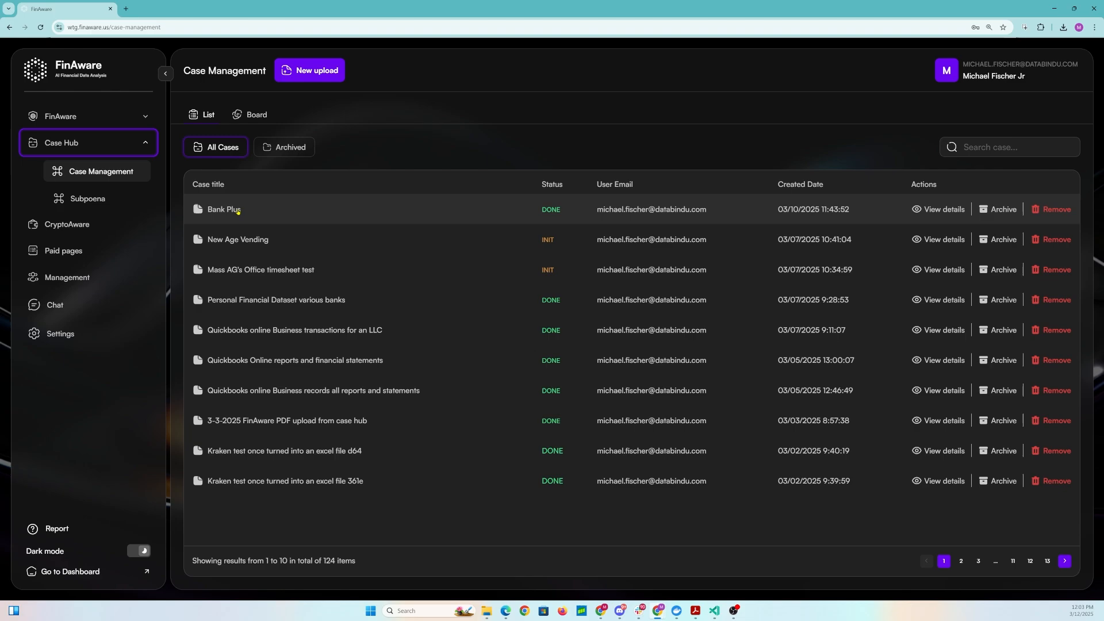
Examine the details of "Personal Financial Dataset various banks" and compare both attached PDFs of "Quickbooks online Business transactions for an LLC".
left_click(286, 302)
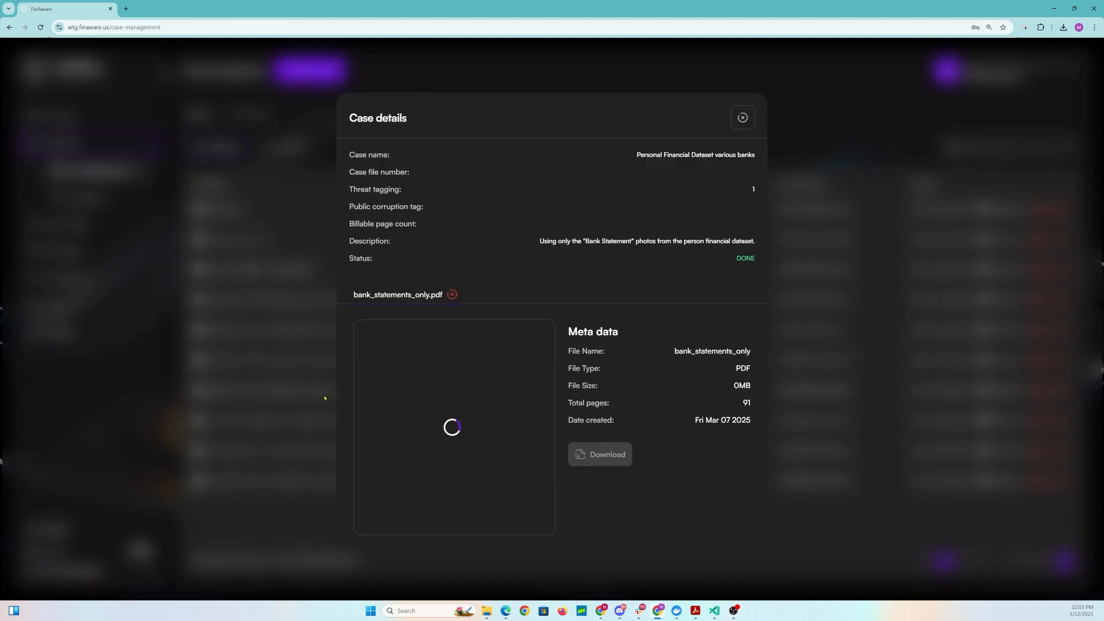
left_click(324, 398)
left_click(325, 330)
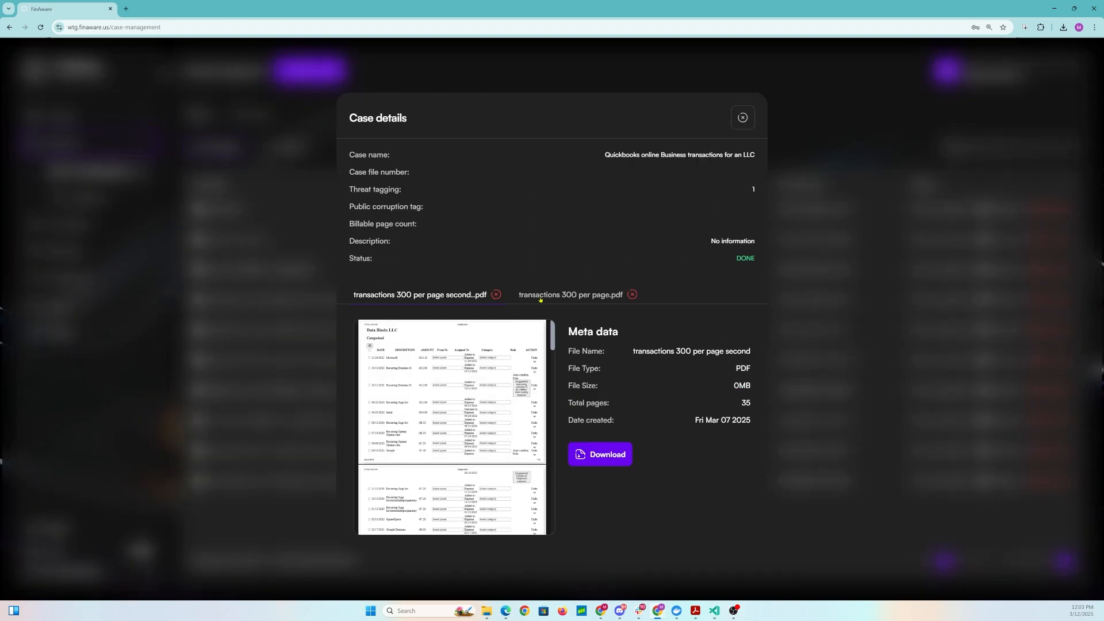
left_click(555, 299)
left_click(420, 298)
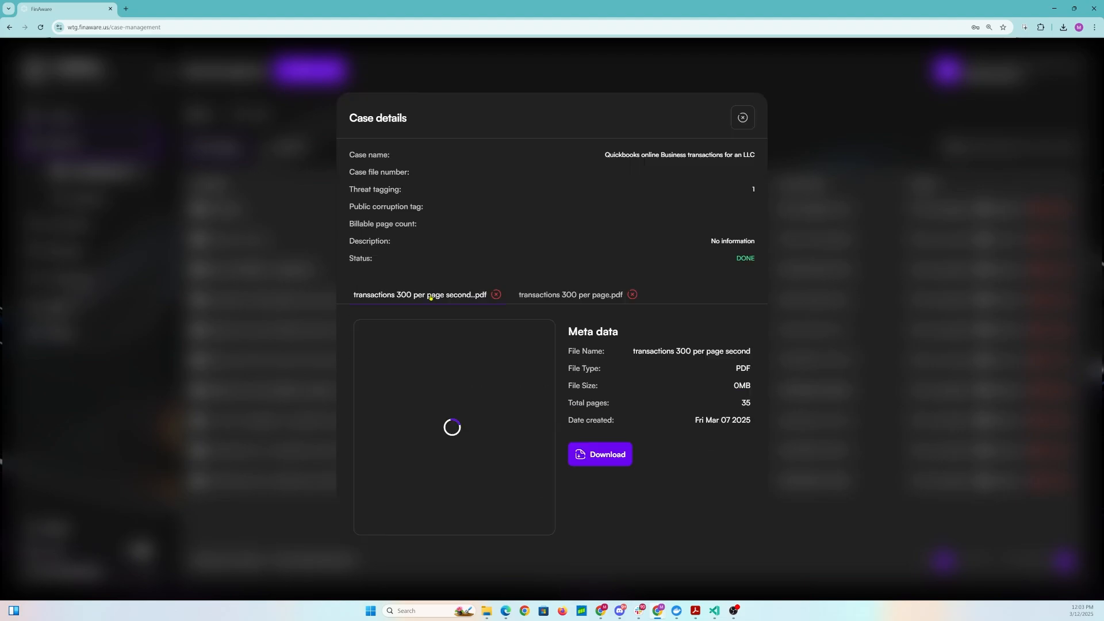
left_click(559, 299)
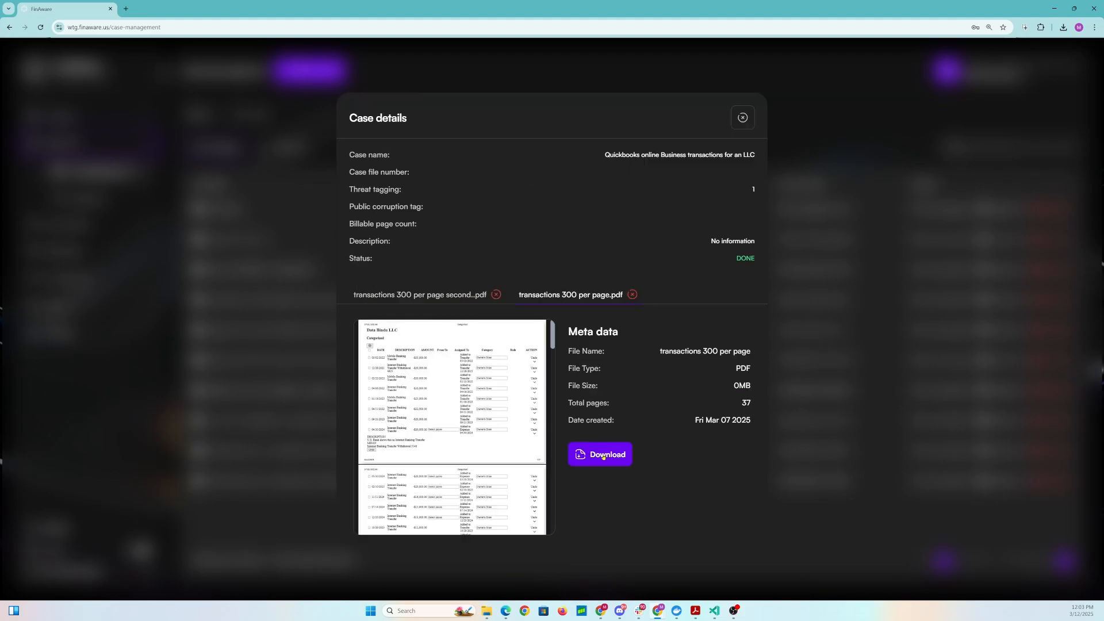
left_click(411, 289)
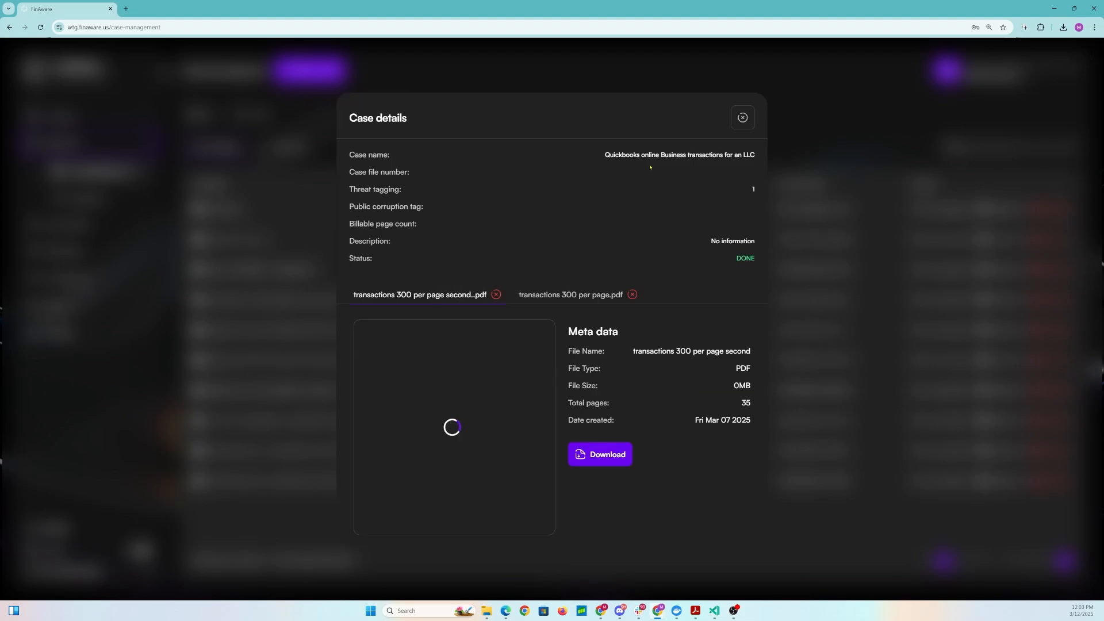
left_click(743, 118)
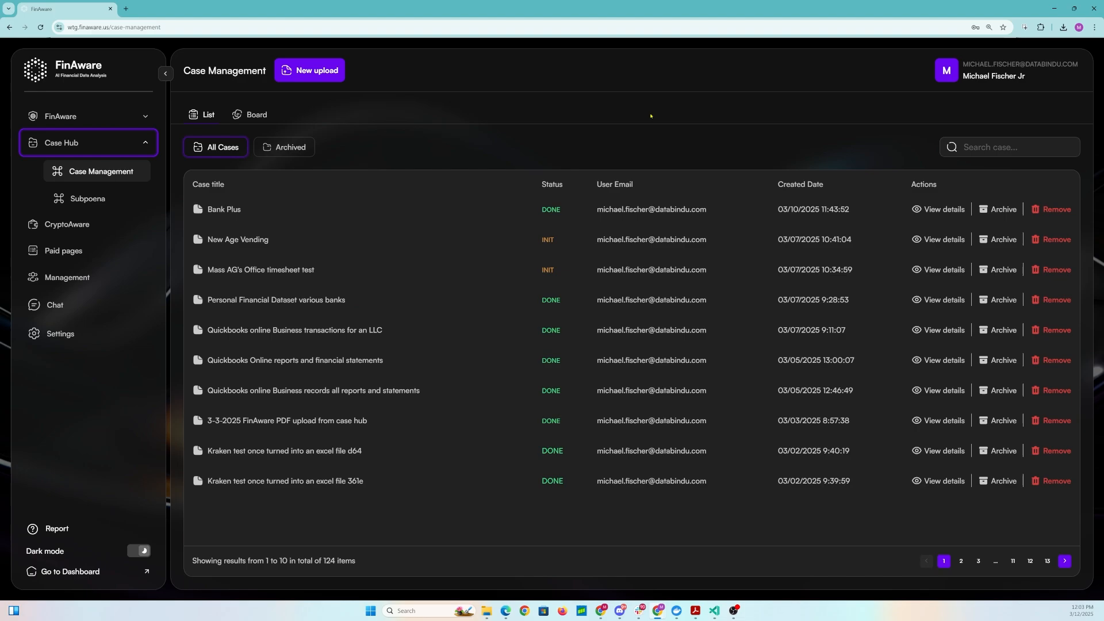
Look at the Bank Plus case details once more, archive the case, and check the archived cases list.
left_click(936, 209)
left_click(742, 117)
left_click(997, 210)
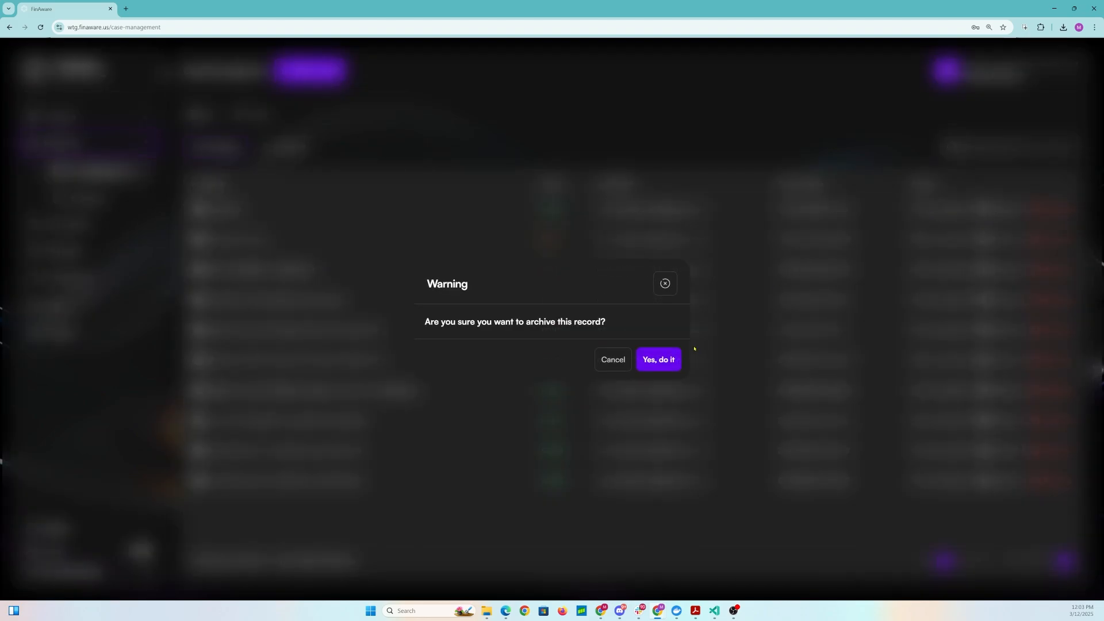
left_click(674, 358)
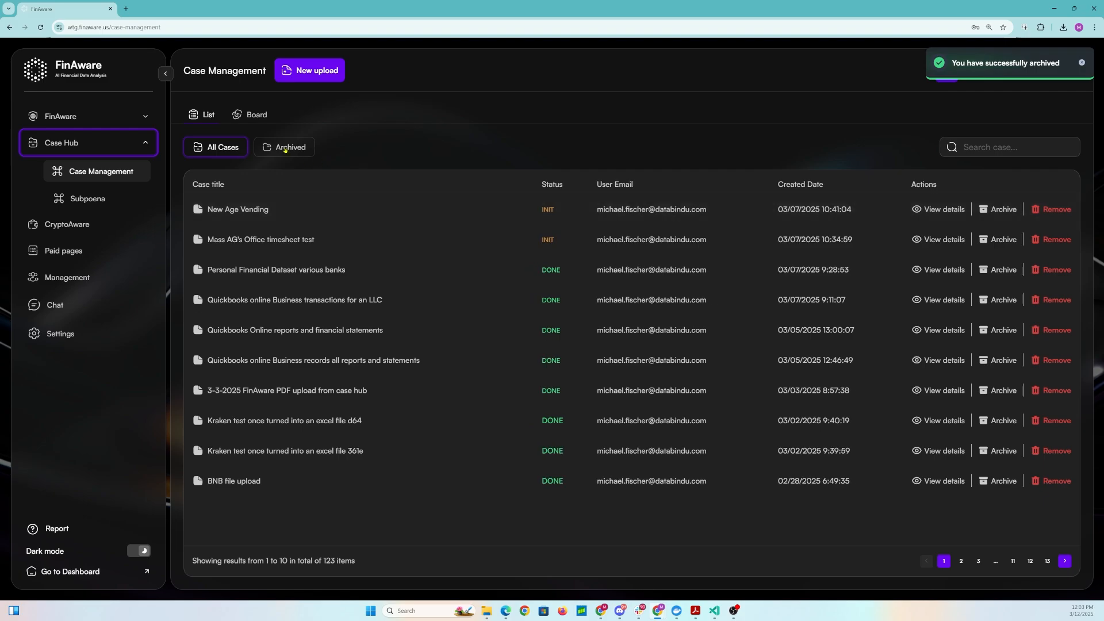
left_click(286, 149)
left_click(214, 148)
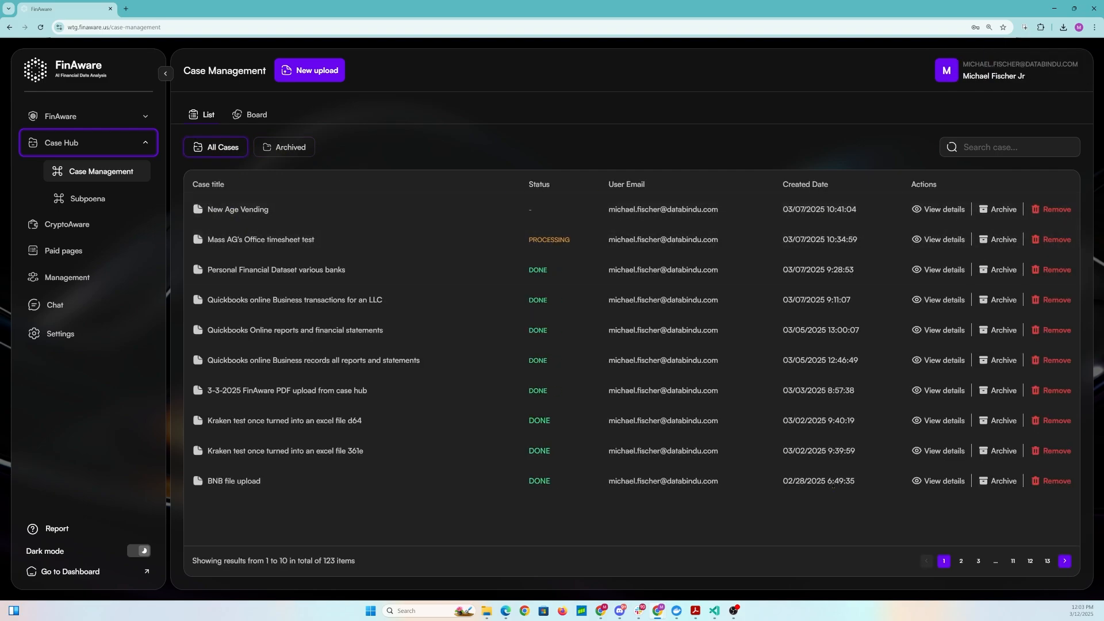
Restore the Bank Plus case from the archive, and request its removal but dismiss the deletion.
left_click(283, 148)
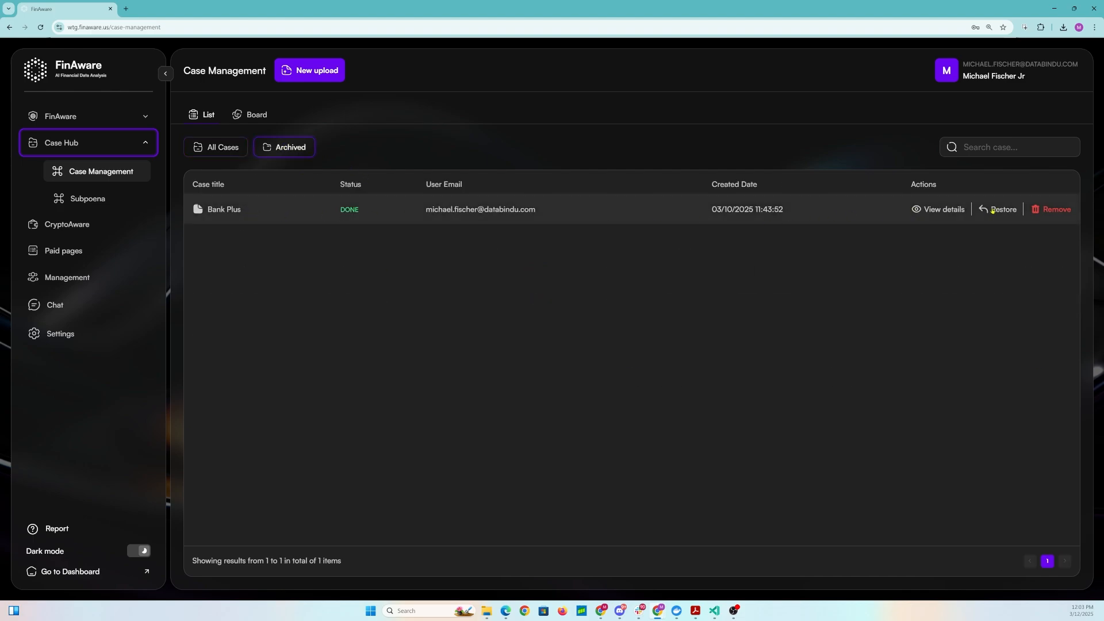
left_click(996, 211)
left_click(662, 360)
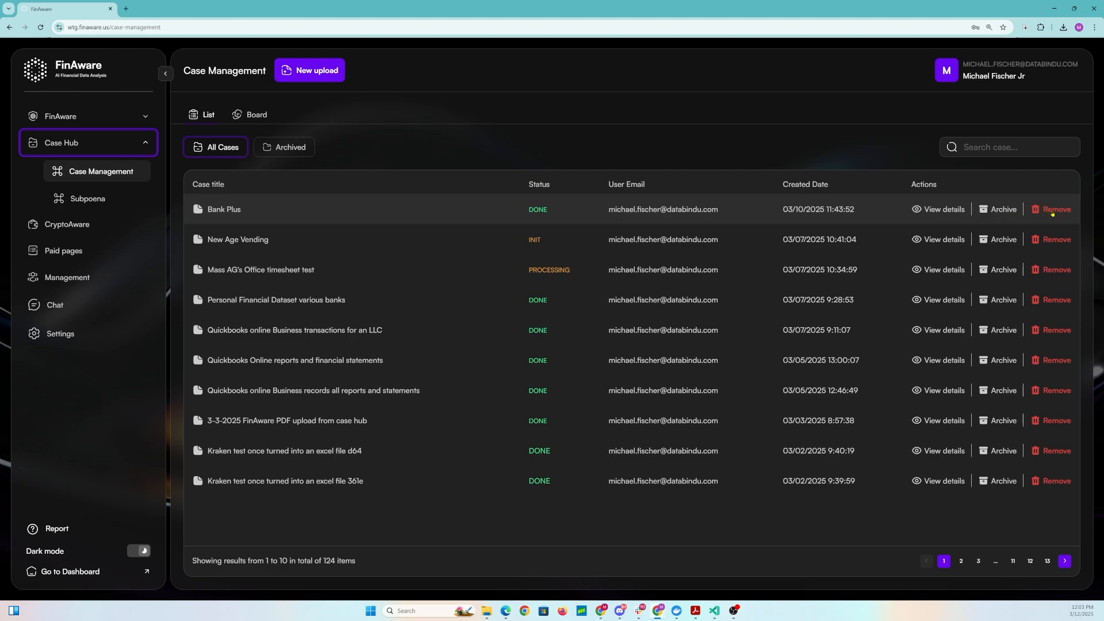
left_click(1050, 213)
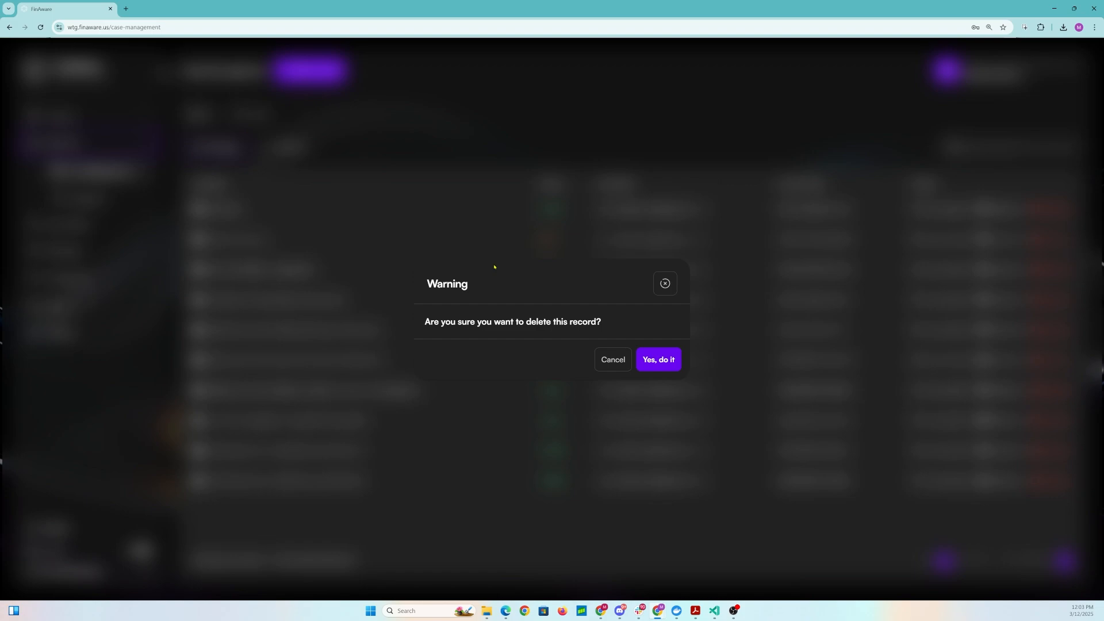
left_click(370, 234)
Open the Case Dashboard and load Bank Plus as the active case.
left_click(114, 117)
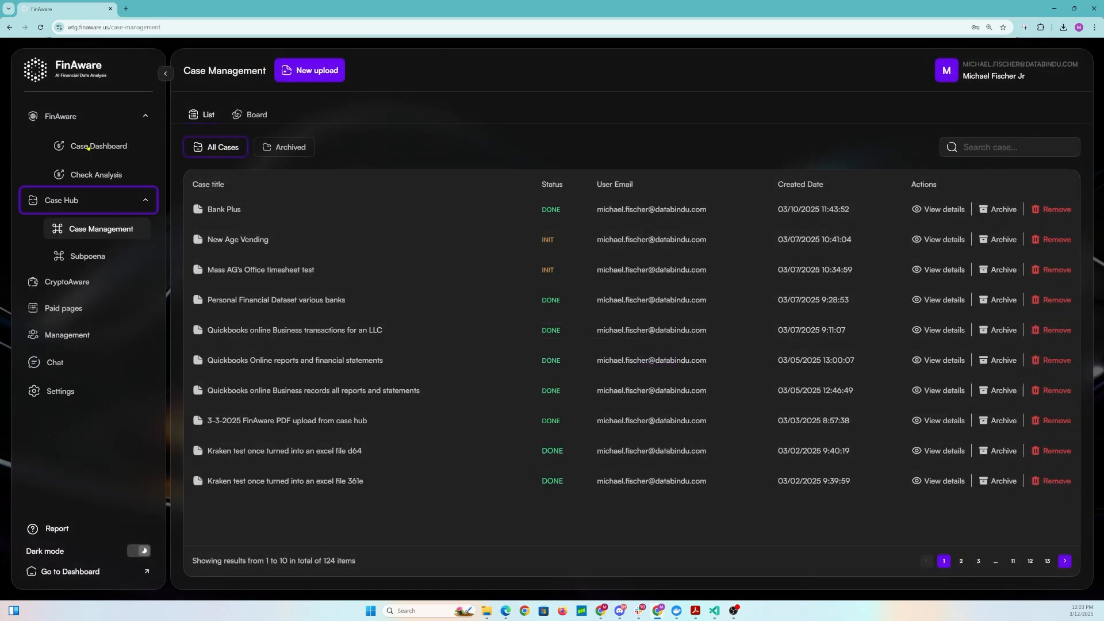
left_click(305, 71)
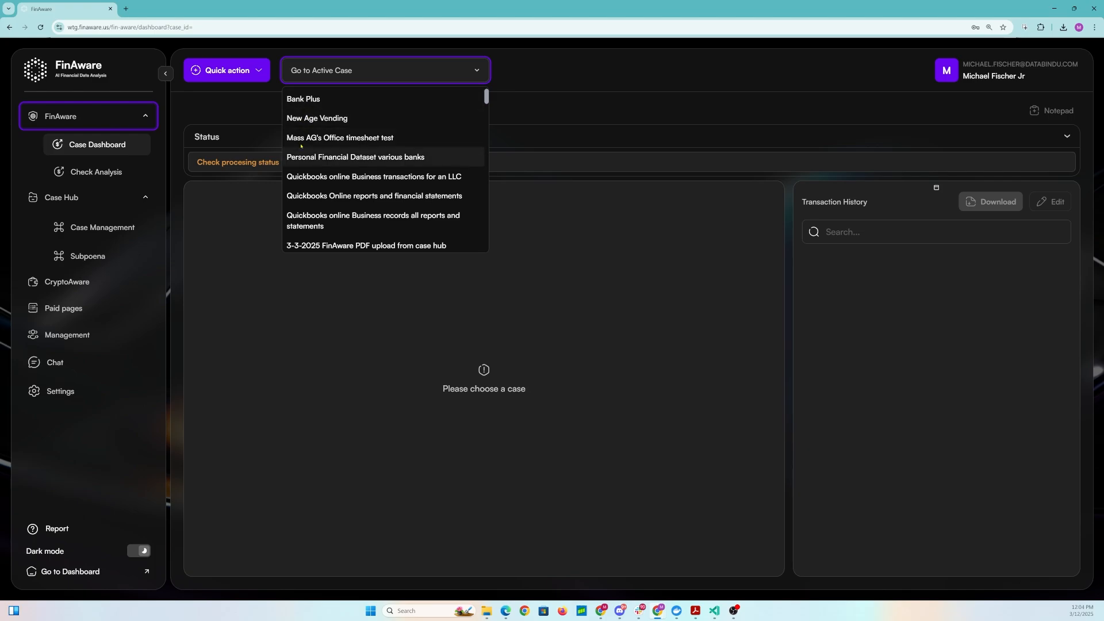
left_click(334, 73)
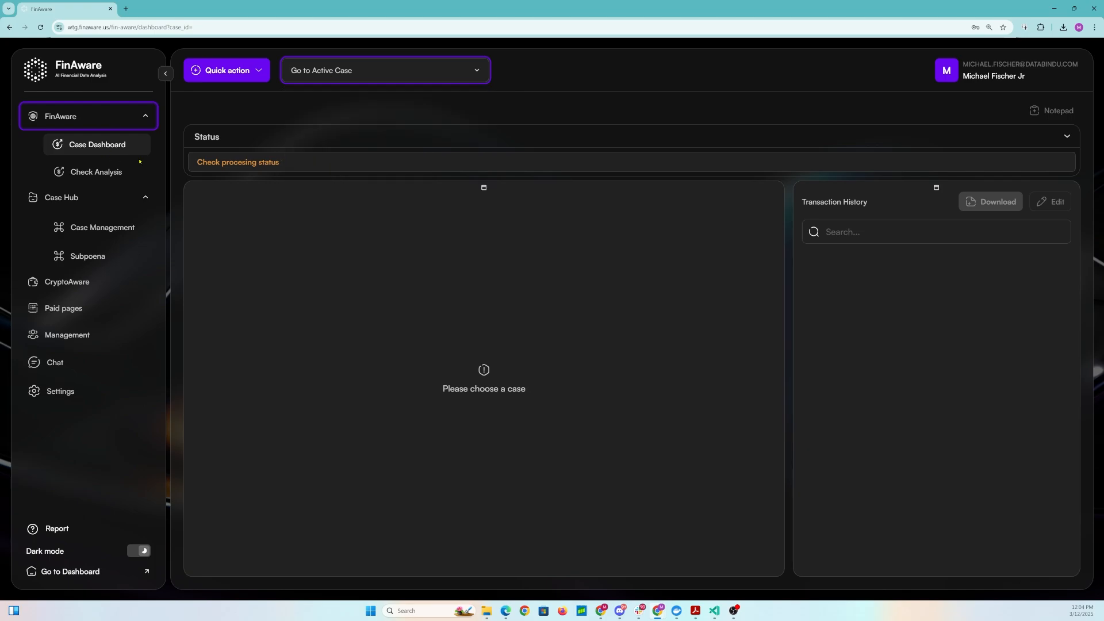
left_click(321, 85)
left_click(314, 99)
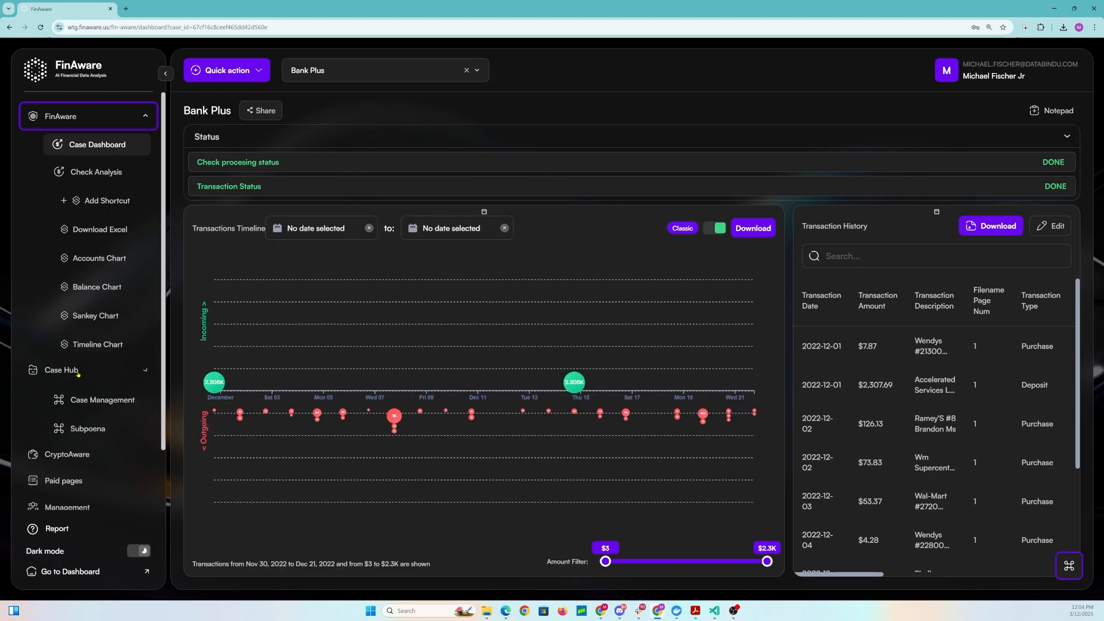
Return to Case Management, check the creation date of the Bank Plus case, and view its details.
left_click(113, 401)
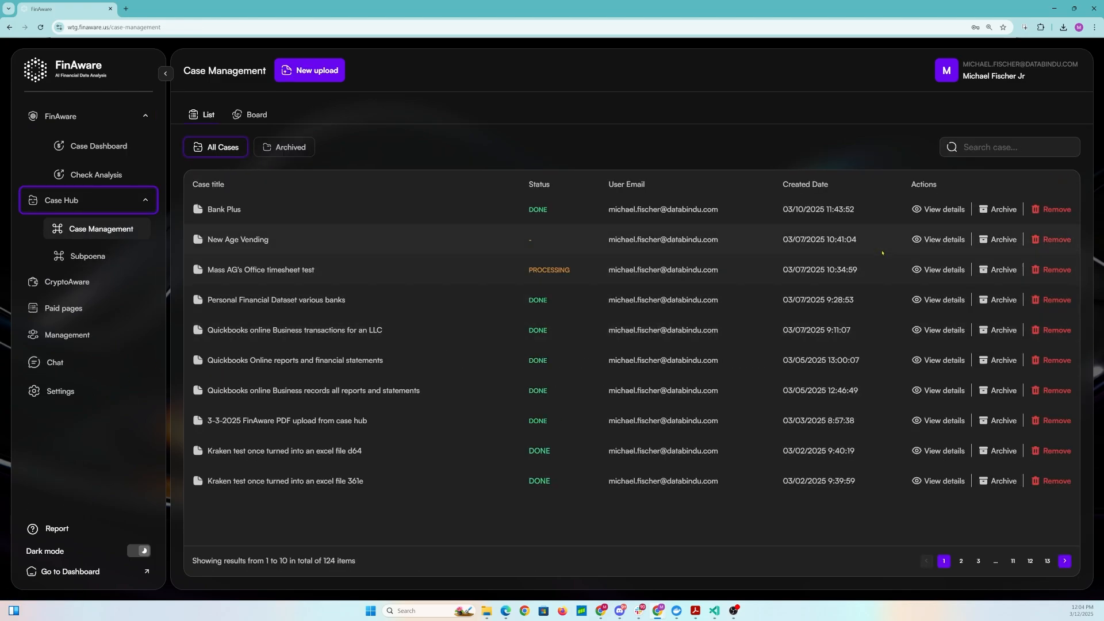
left_click_drag(781, 211, 855, 211)
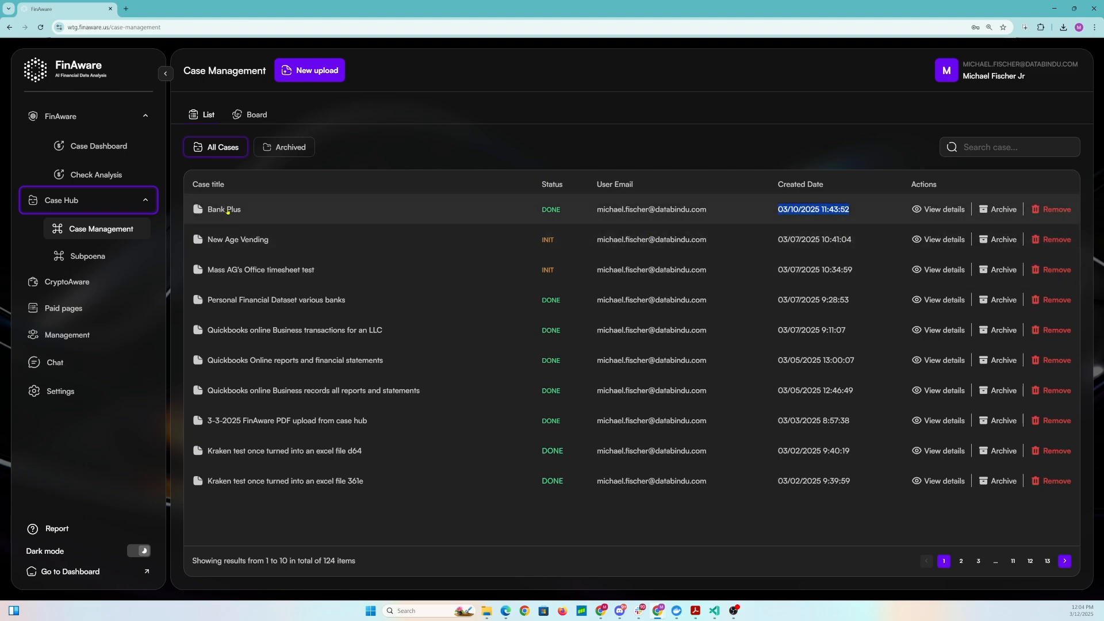
left_click(225, 210)
left_click(739, 118)
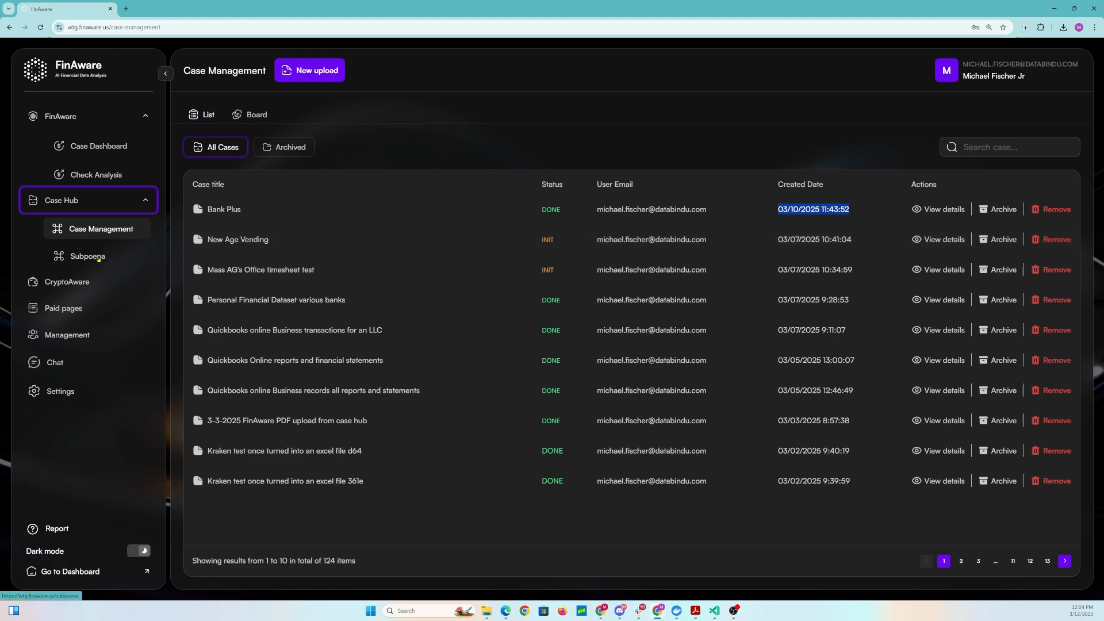
Open the Bank Plus record in the Subpoena list for editing and review the Bank Plus Statement.pdf fields.
left_click(84, 265)
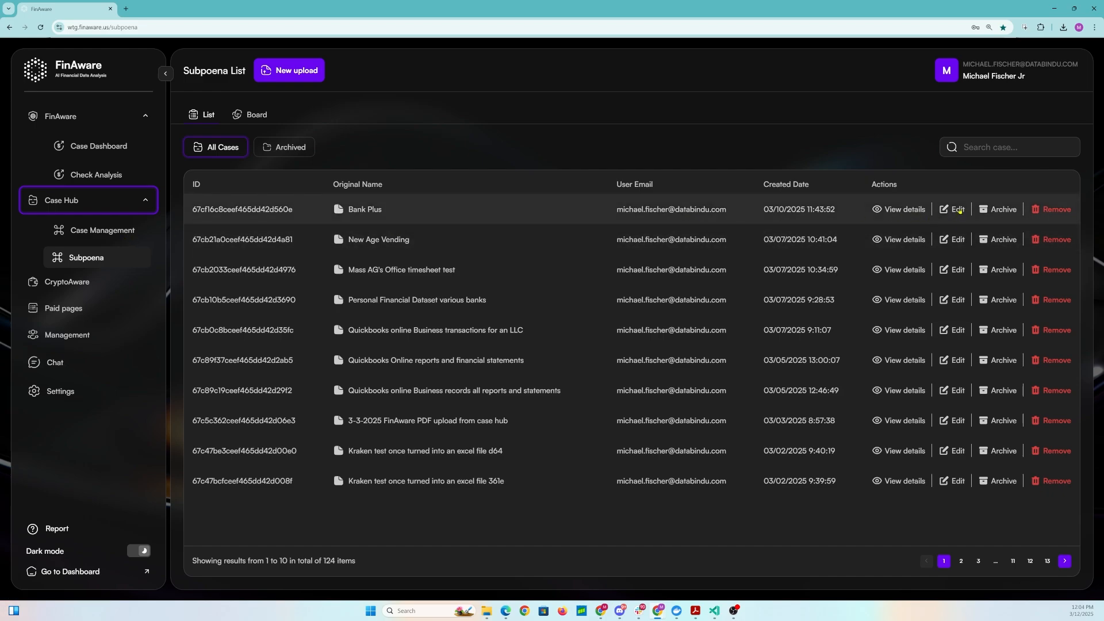
left_click(957, 210)
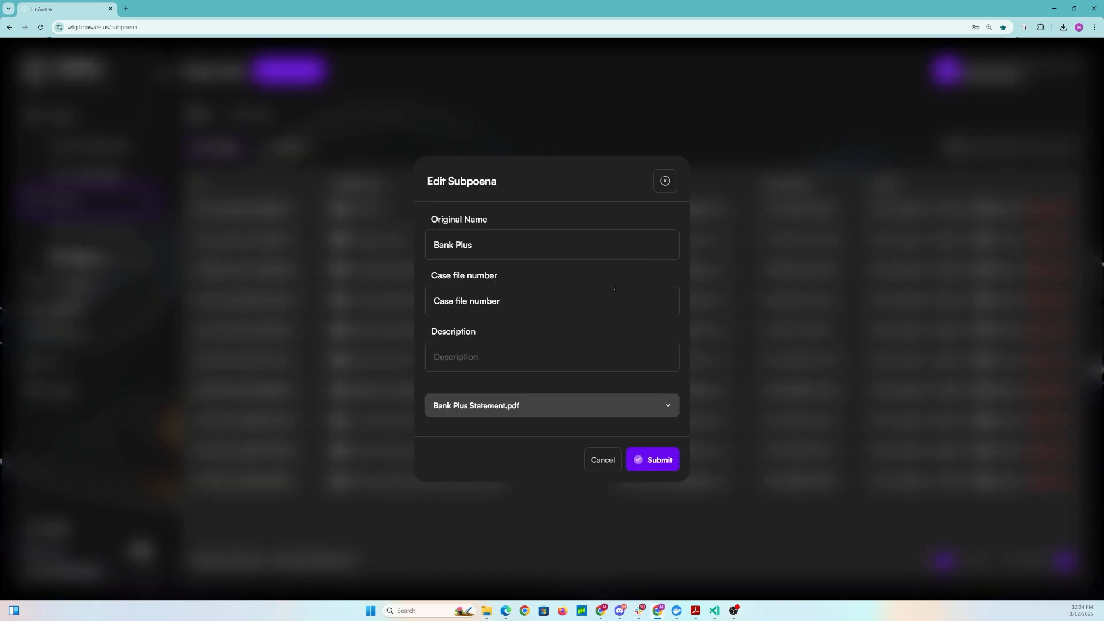
left_click(578, 404)
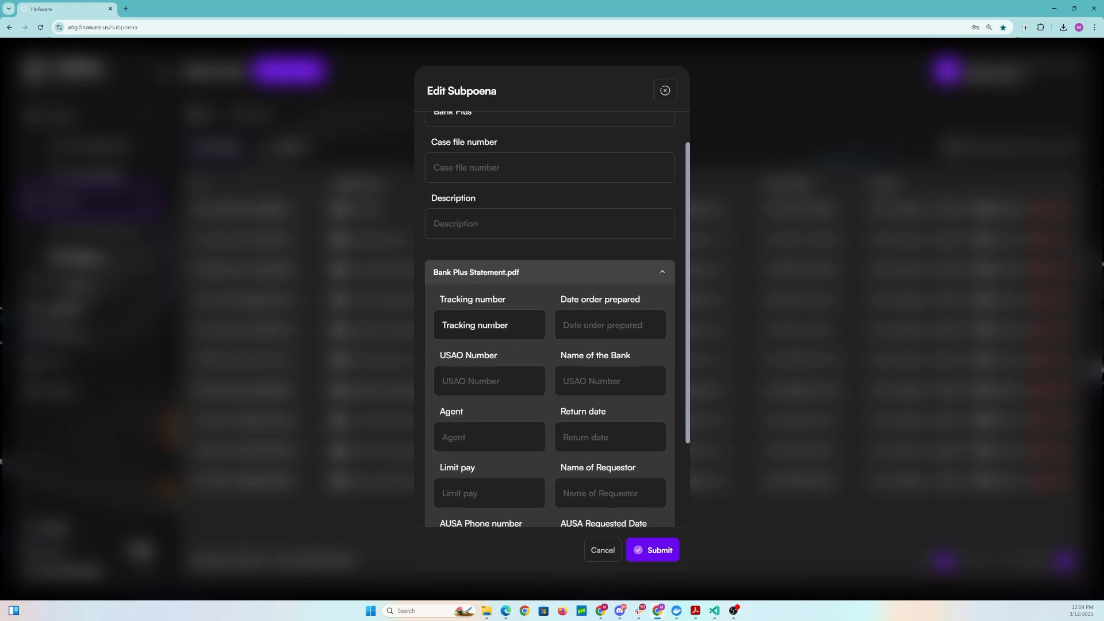
scroll(516, 276, "down", 1)
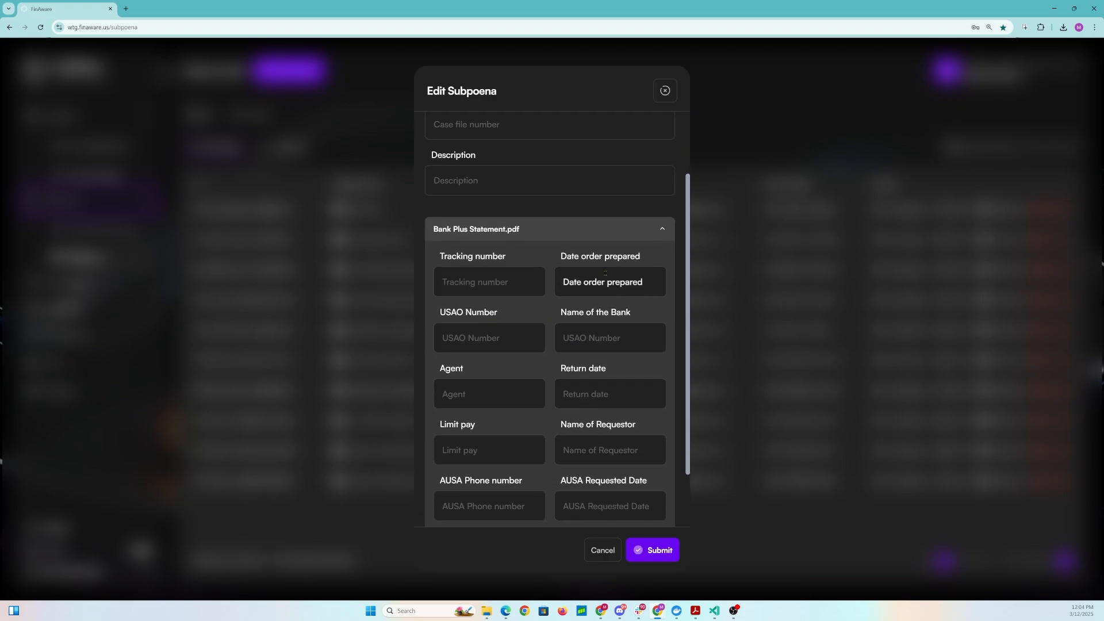
scroll(609, 283, "down", 1)
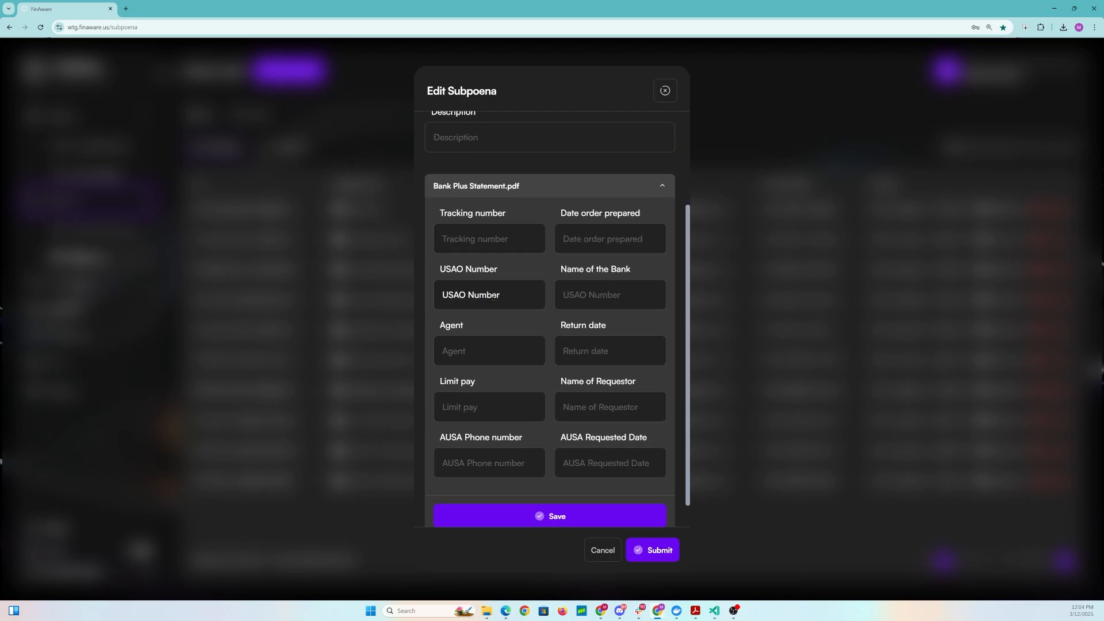
scroll(599, 400, "down", 1)
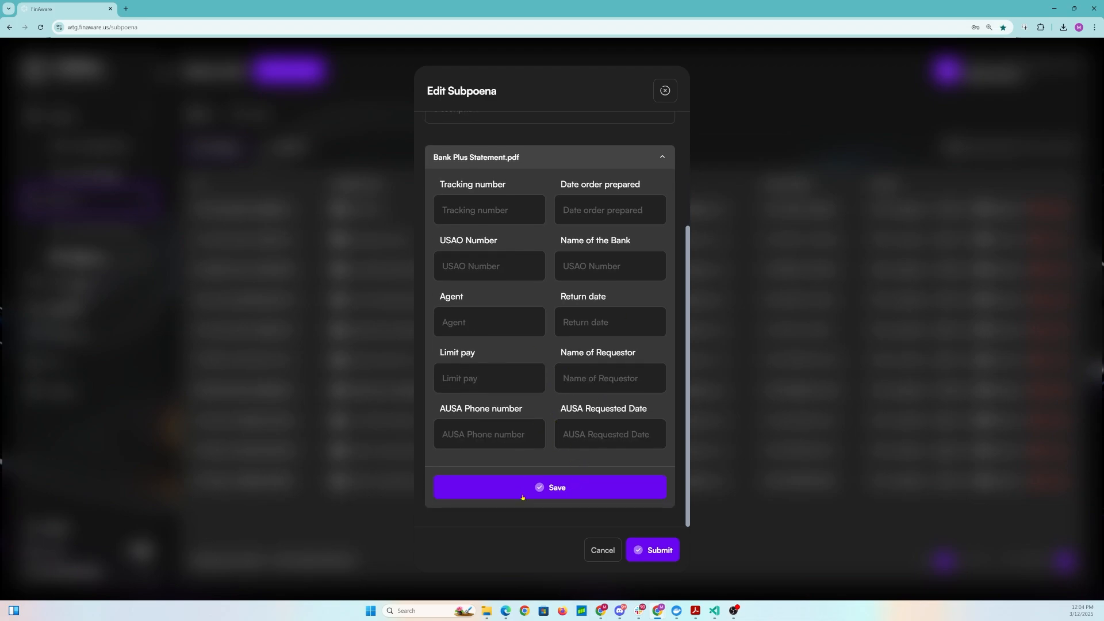
Enter dddd as the AUSA Phone number for Bank Plus Statement.pdf, save the file details, and submit and confirm the subpoena update.
left_click(489, 440)
type("dddd")
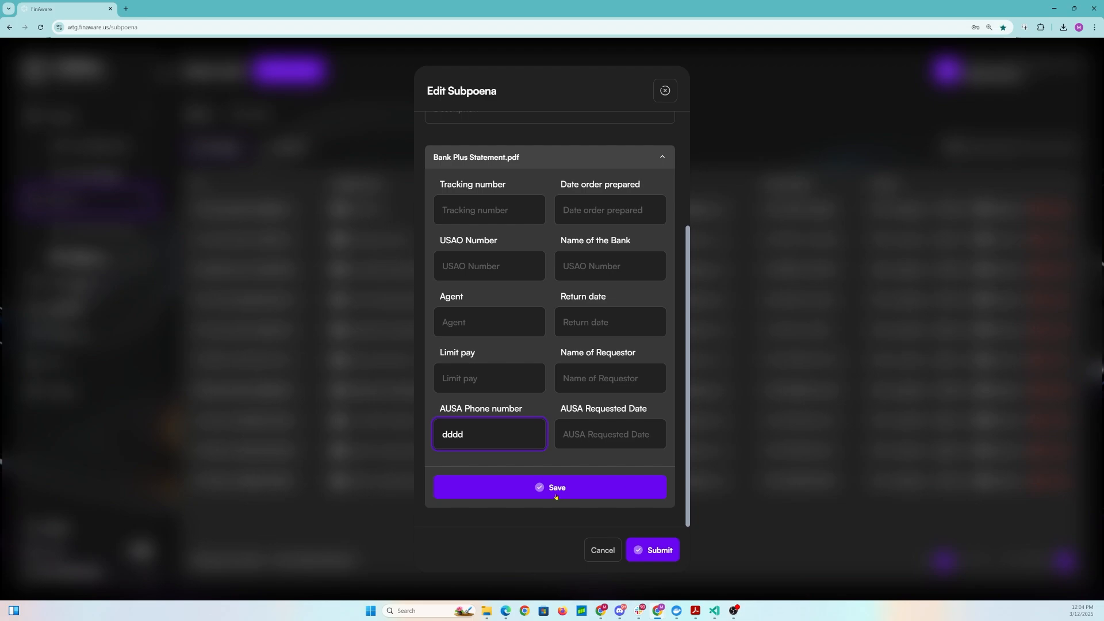
scroll(557, 497, "up", 2)
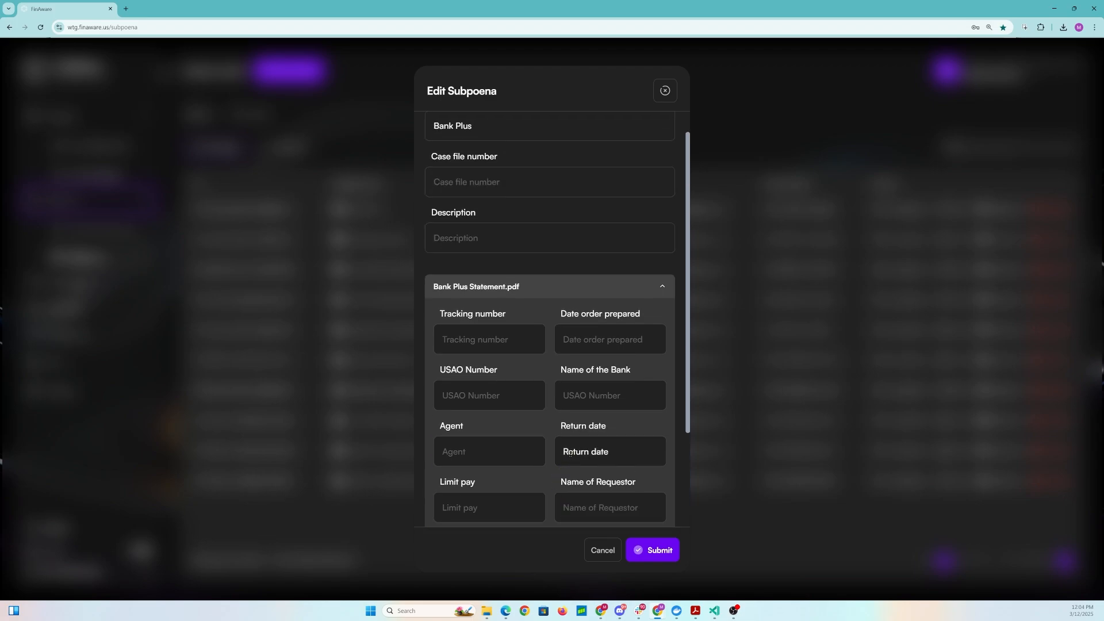
scroll(562, 469, "down", 2)
left_click(654, 550)
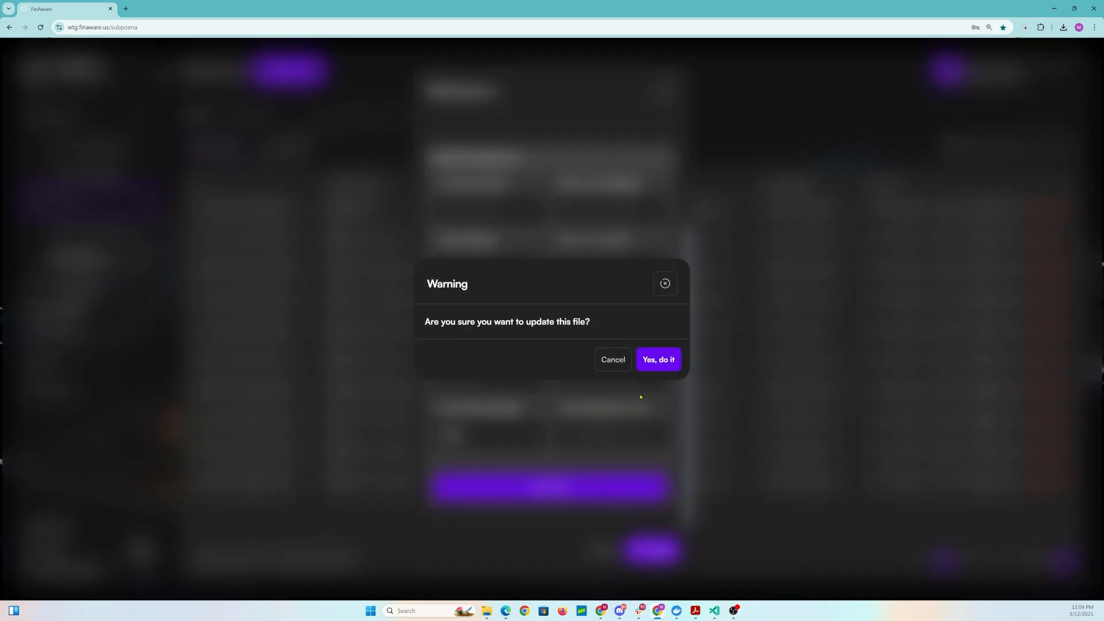
left_click(662, 359)
left_click(653, 550)
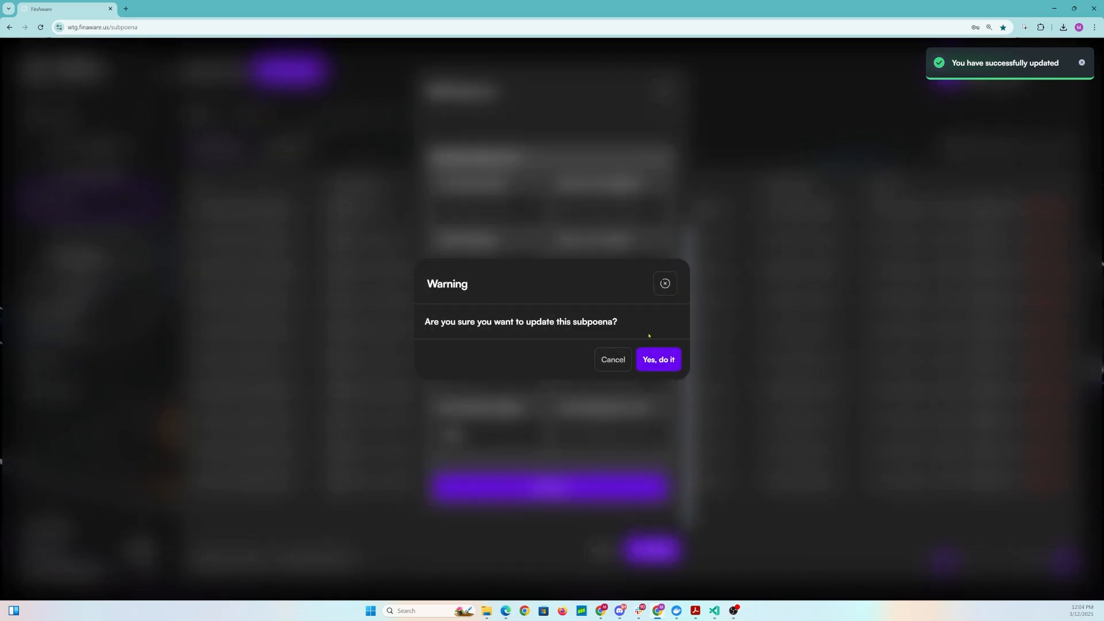
left_click(659, 359)
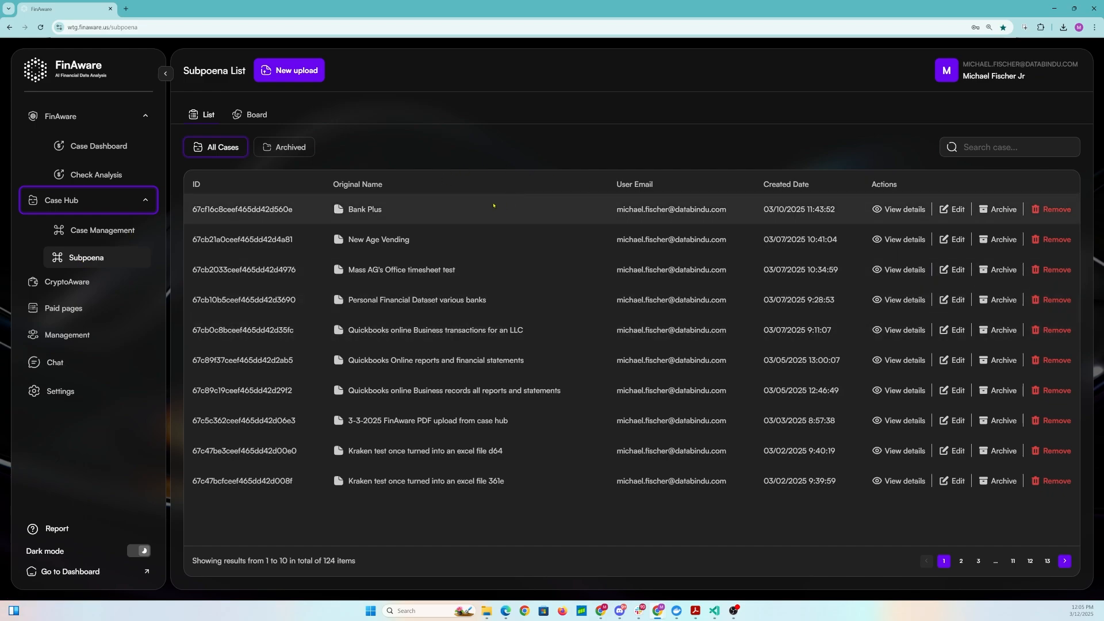
From Case Management, visit the Case Dashboard to view its New Upload quick action, and return to the case list.
left_click(86, 230)
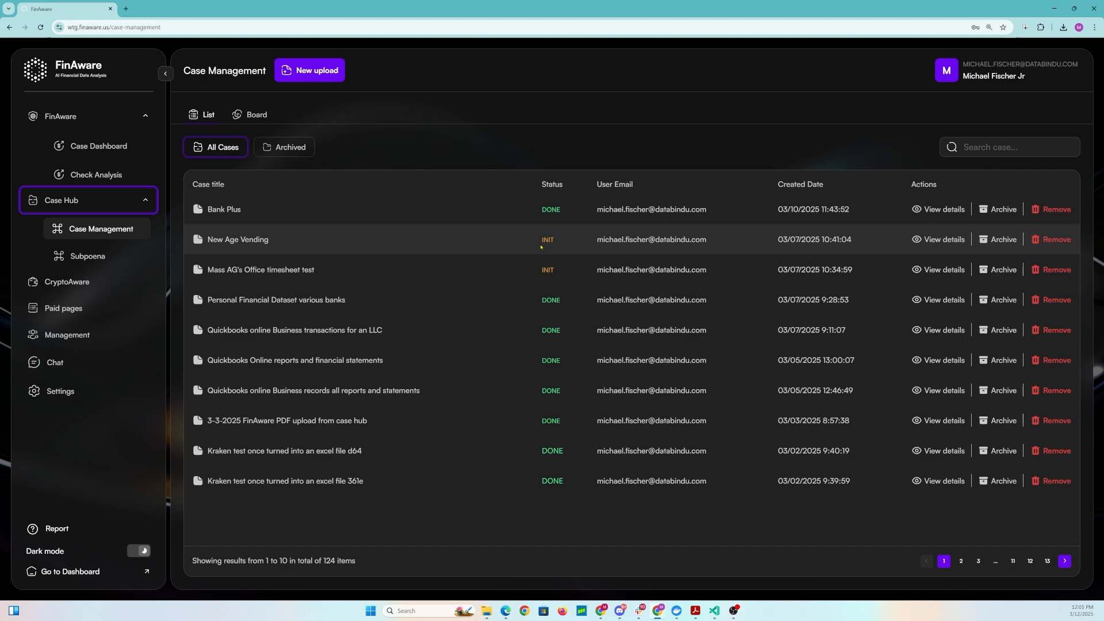
left_click(135, 111)
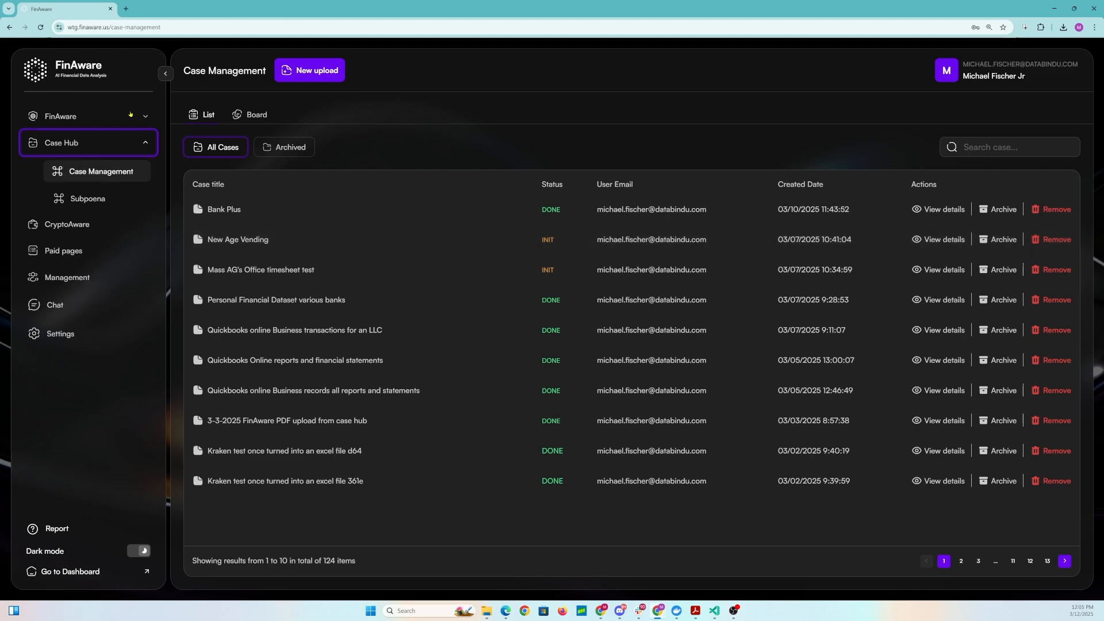
left_click(130, 114)
left_click(114, 139)
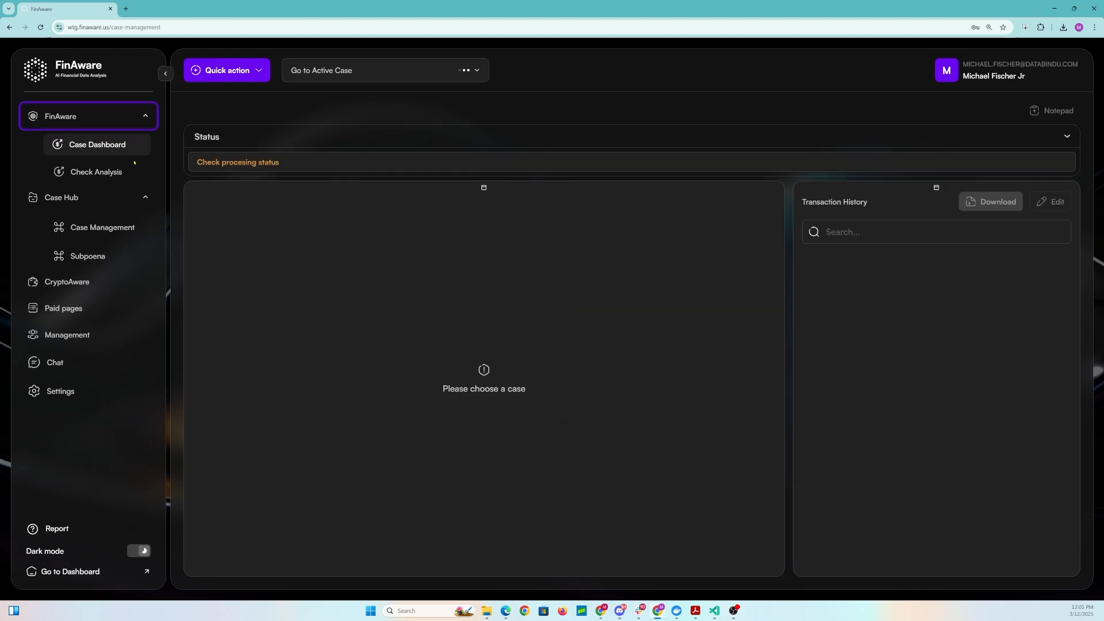
left_click(199, 76)
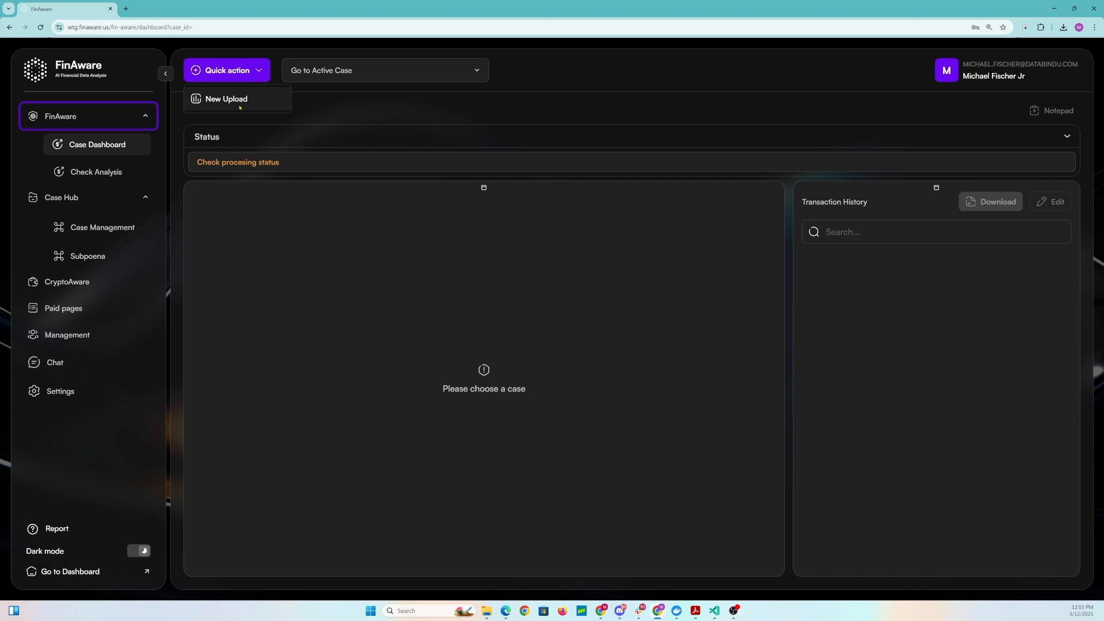
left_click(98, 255)
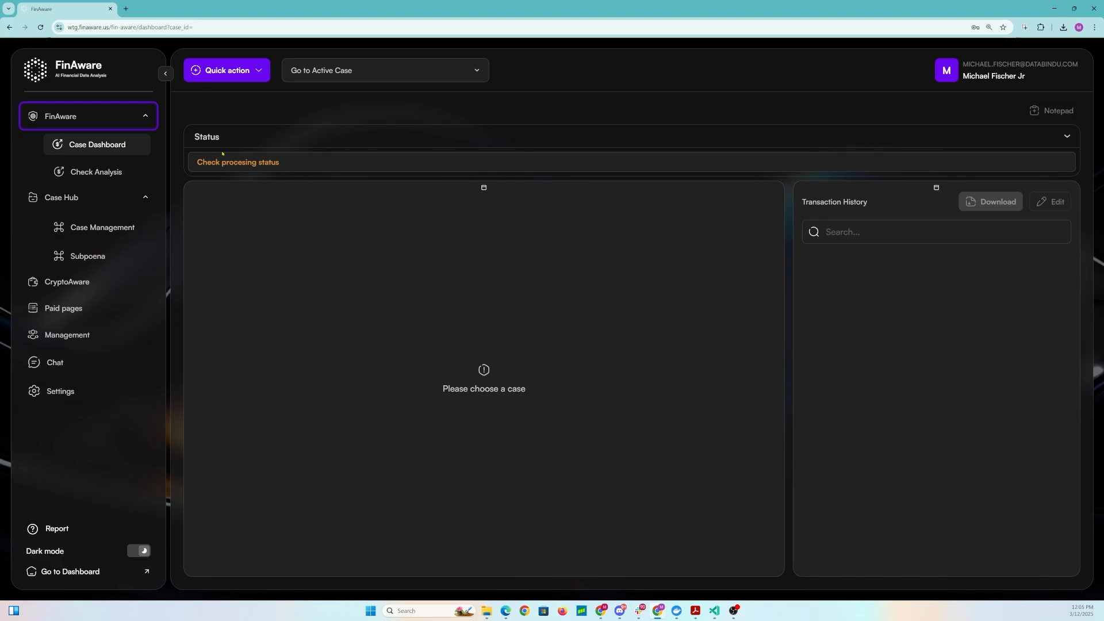
left_click(86, 229)
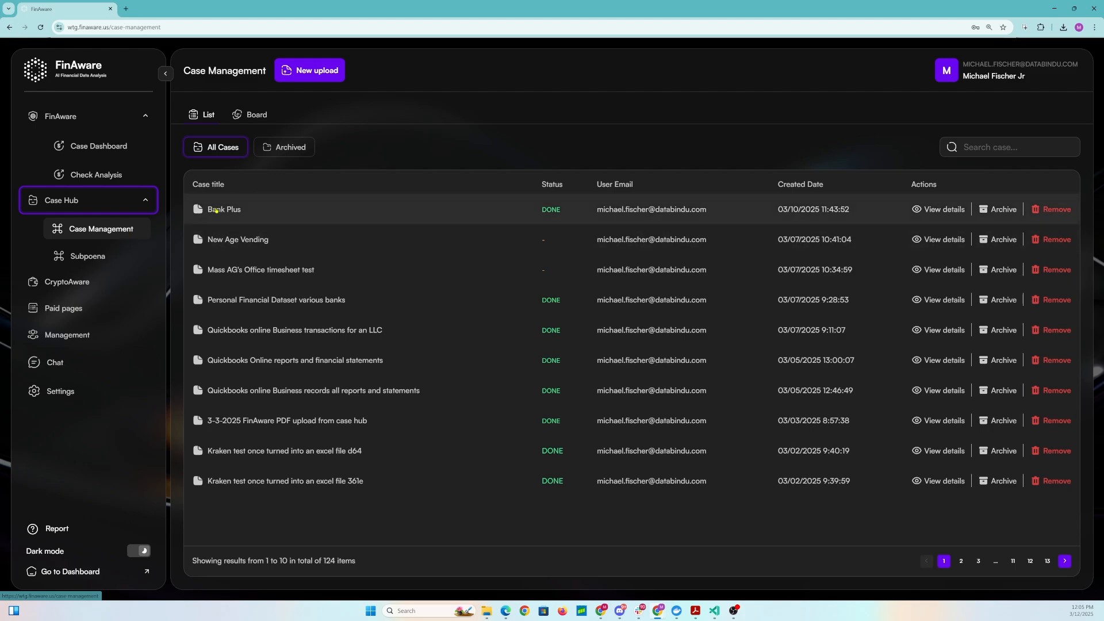
Open CryptoAware's new subpoena upload form to view its fields, and return to Case Management without uploading a file.
left_click(90, 283)
left_click(467, 76)
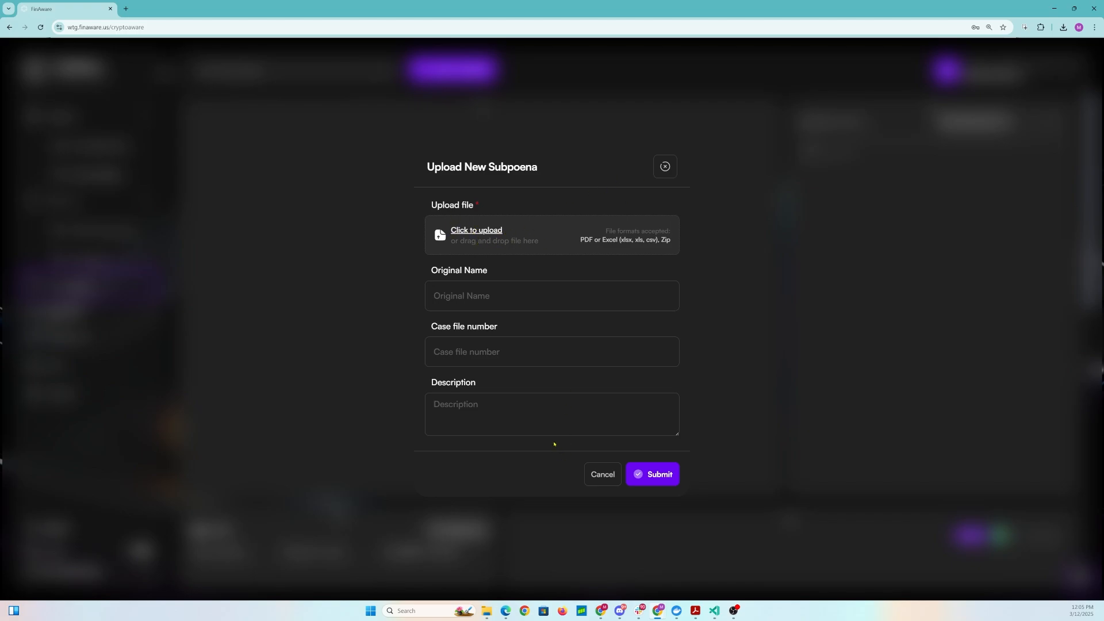
left_click(476, 295)
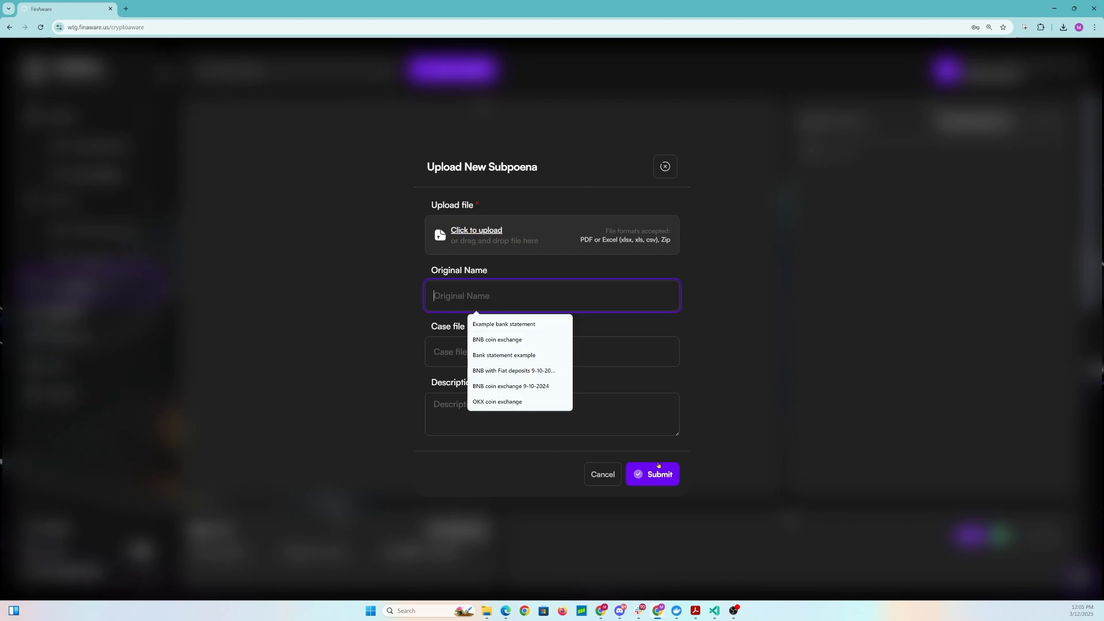
left_click(659, 464)
left_click(98, 228)
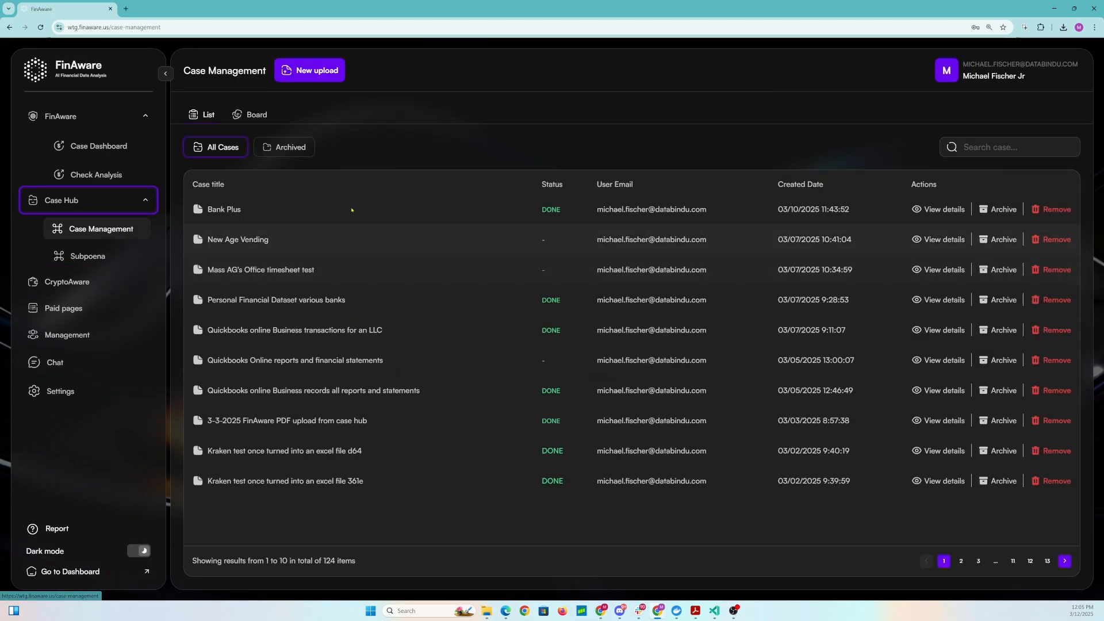